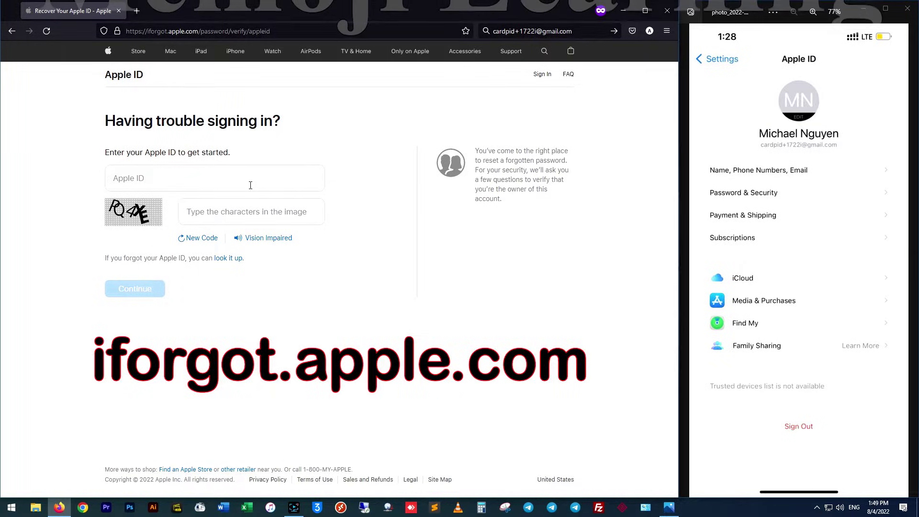
- Submit the account e-mail as the Apple ID with the captcha characters on iForgot
click(250, 185)
key(ctrl+k)
key(ctrl+c)
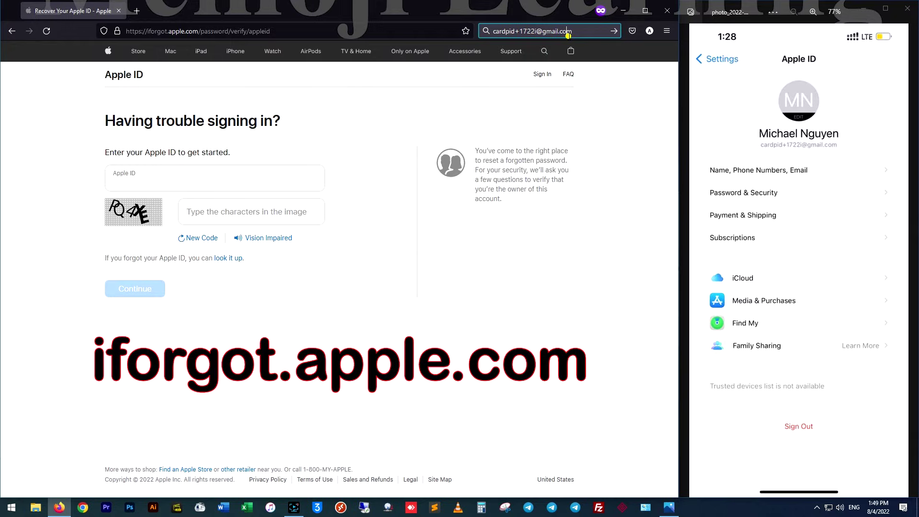
click(246, 179)
key(ctrl+v)
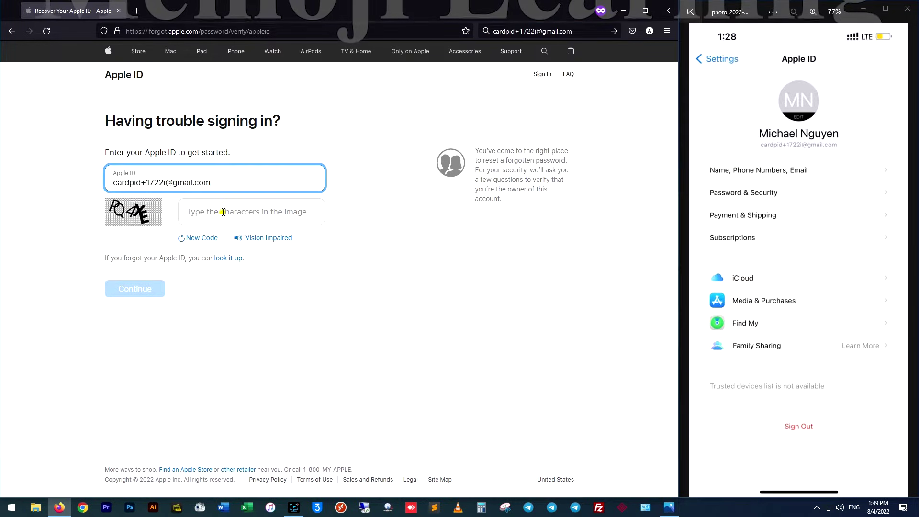
click(222, 211)
text(p)
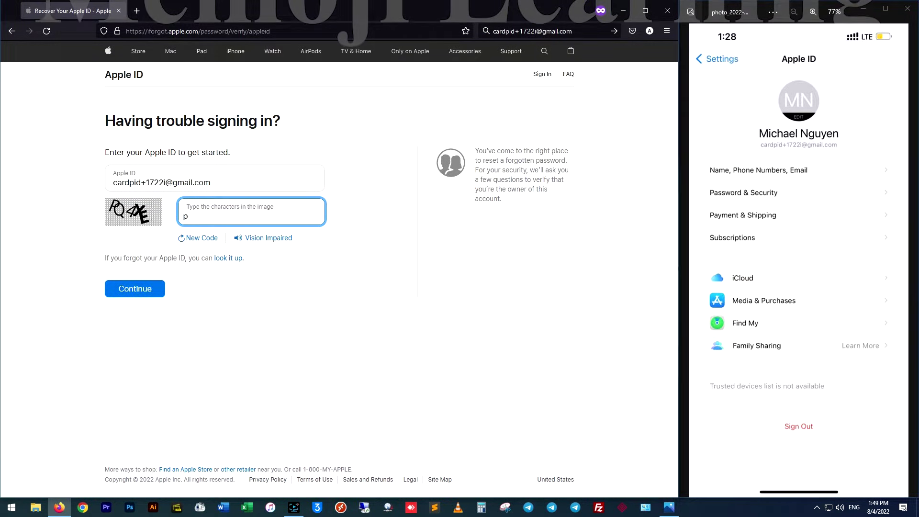
text(q4x)
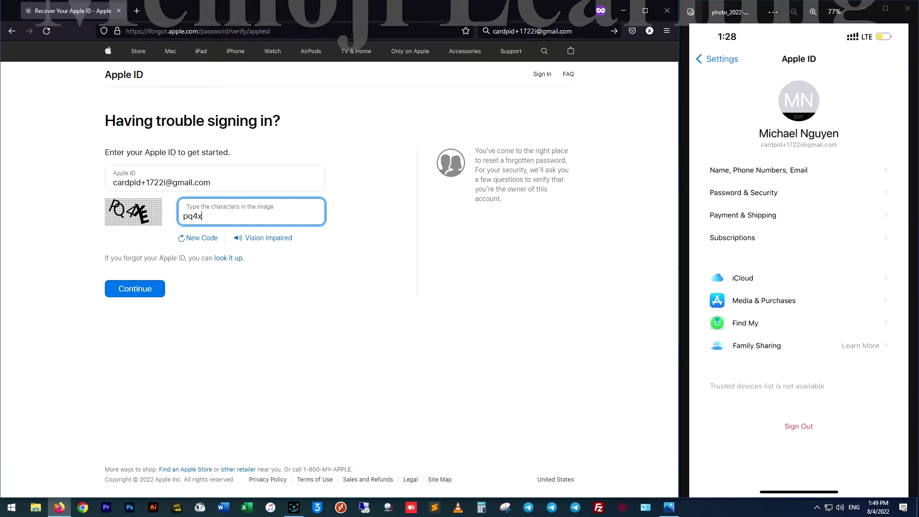
text(e)
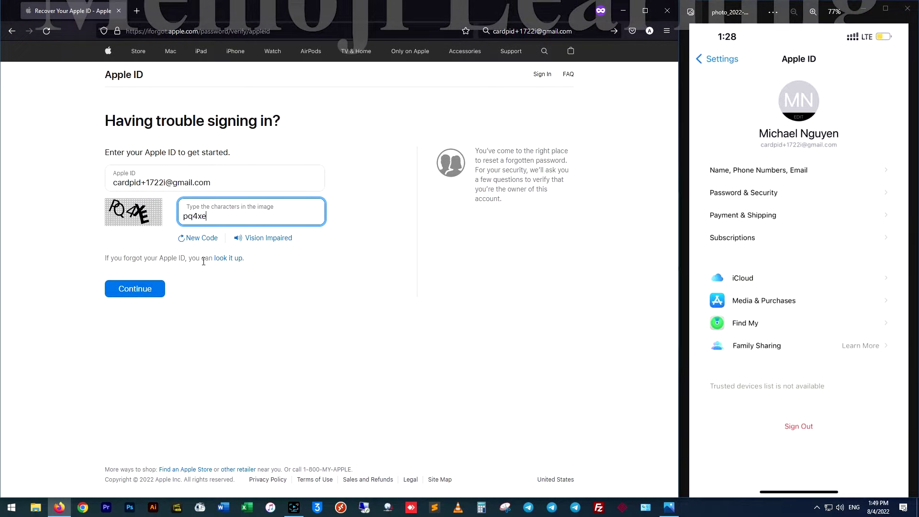
click(144, 293)
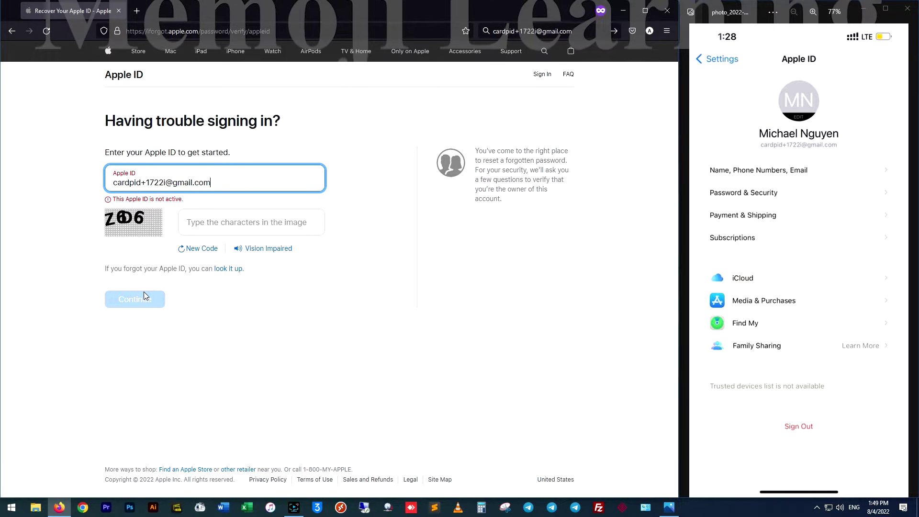
- Load getsupport.apple.com in a new private browsing tab
click(132, 15)
text(getsupport.apple.com)
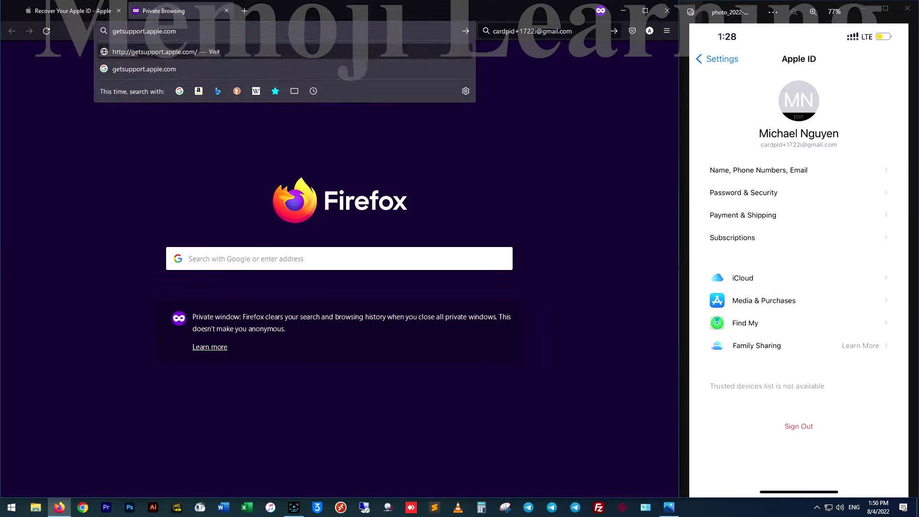
key(Return)
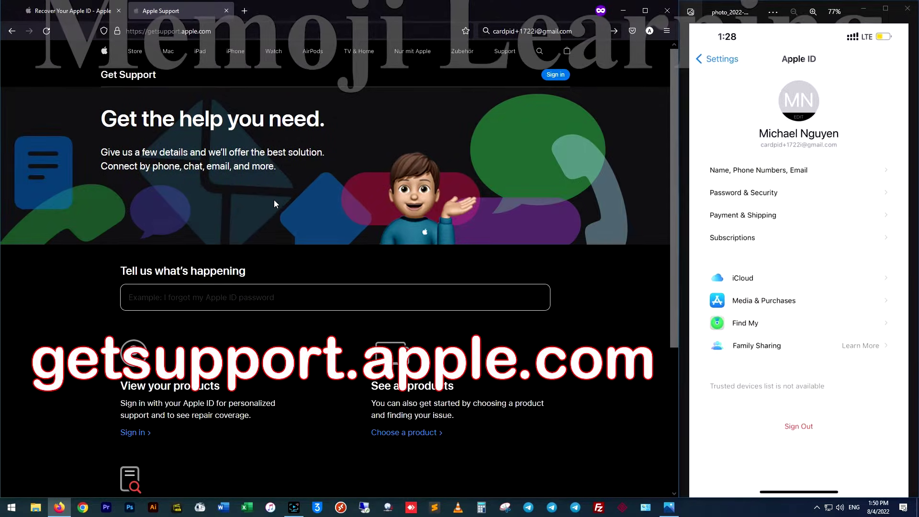
- Choose Apple ID, Disabled Apple ID and the disabled-for-security-reasons alert, then view support options
scroll(277, 243, down, 3)
click(404, 314)
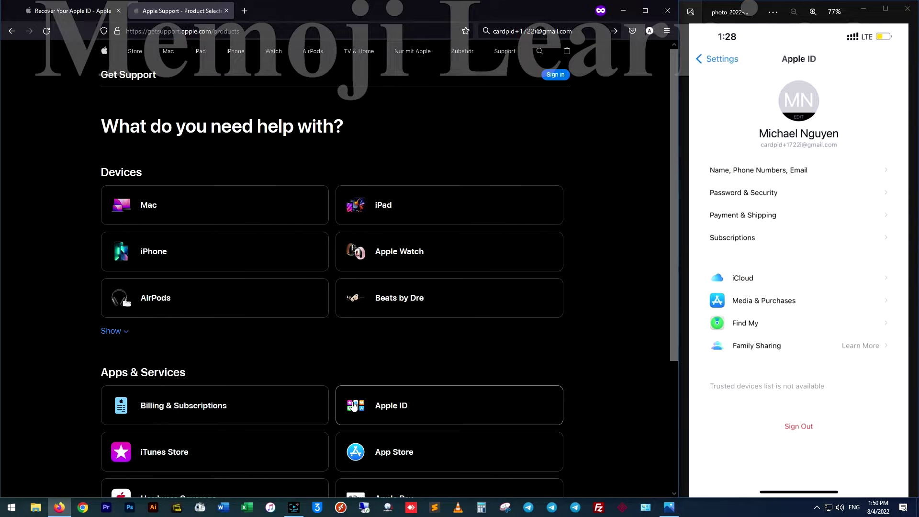
scroll(364, 369, down, 1)
click(384, 352)
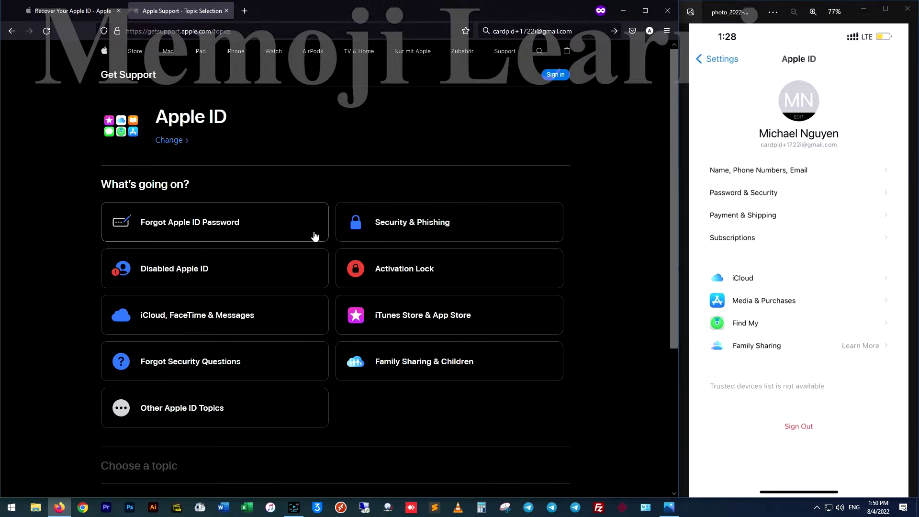
scroll(314, 235, down, 2)
click(288, 194)
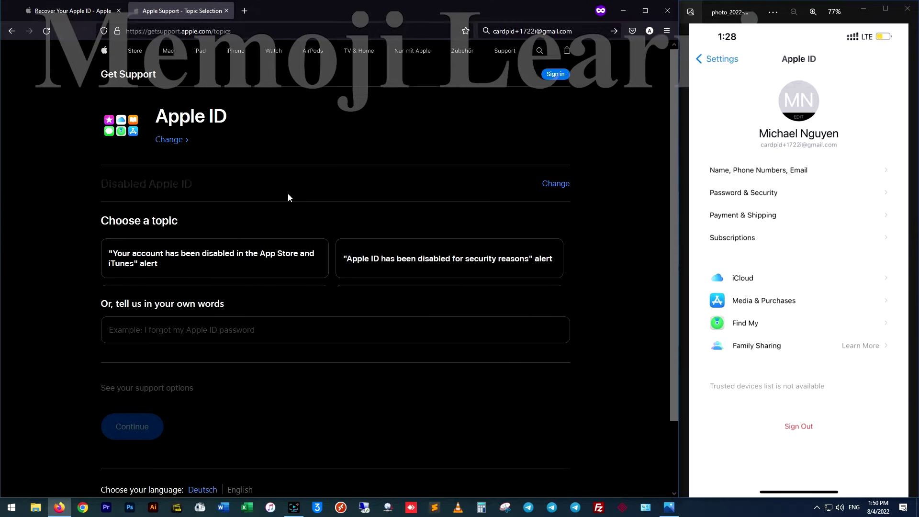
click(391, 274)
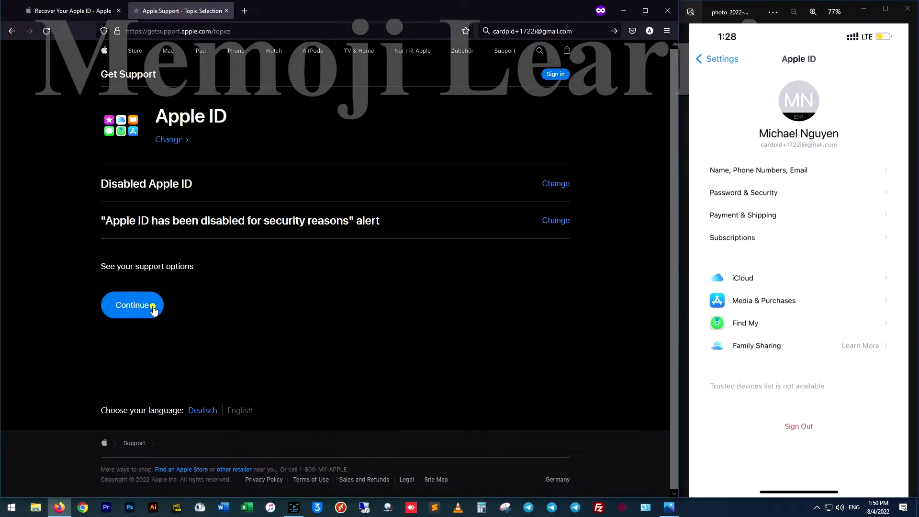
click(153, 308)
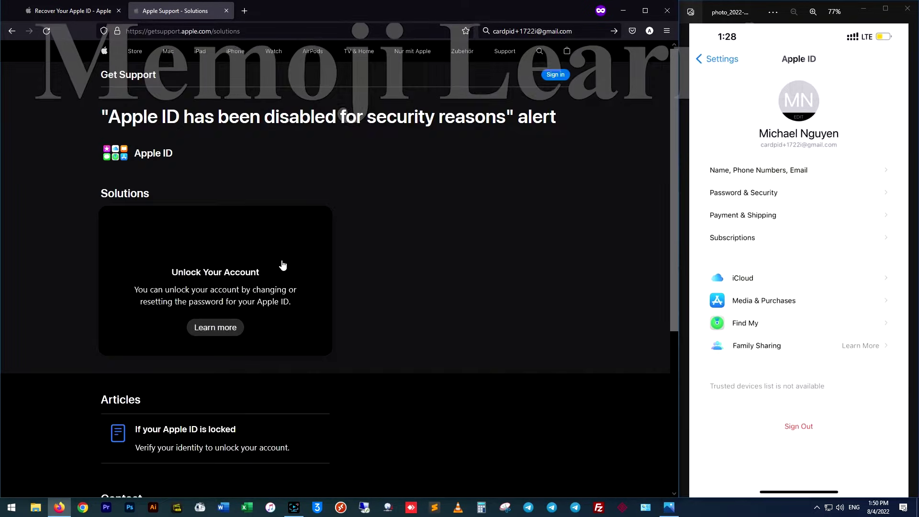
scroll(405, 269, down, 3)
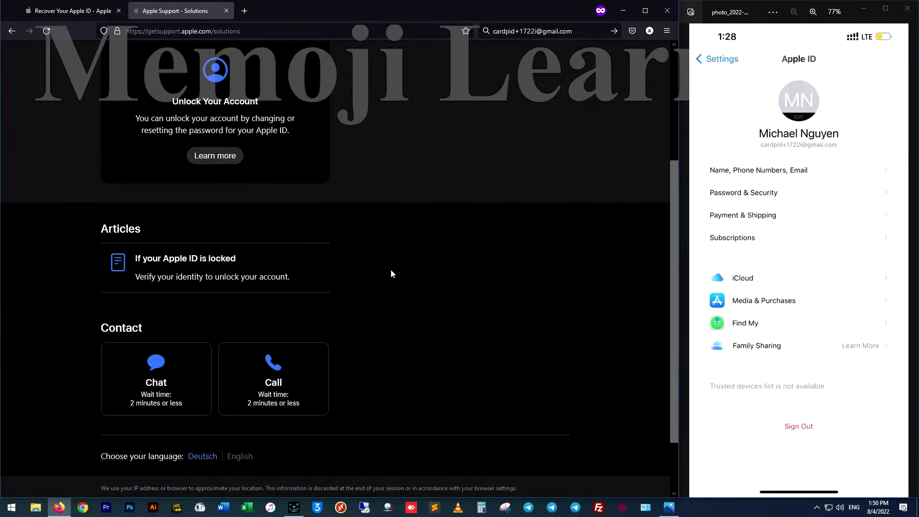
- Open the Chat form and fill in the first name, last name and pasted account e-mail
click(151, 372)
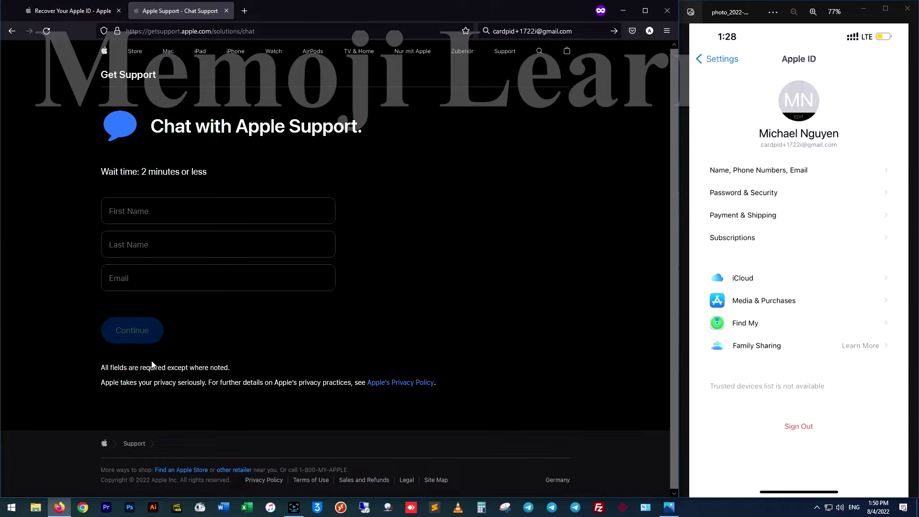
click(186, 209)
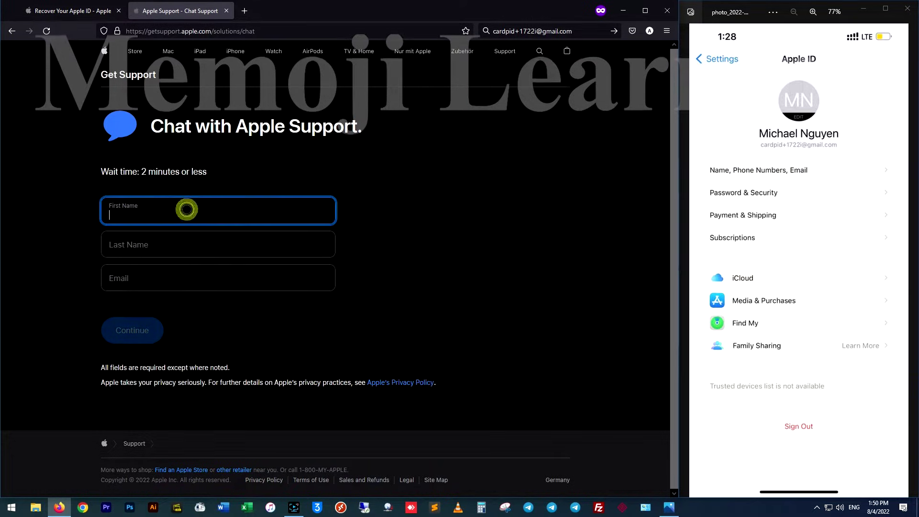
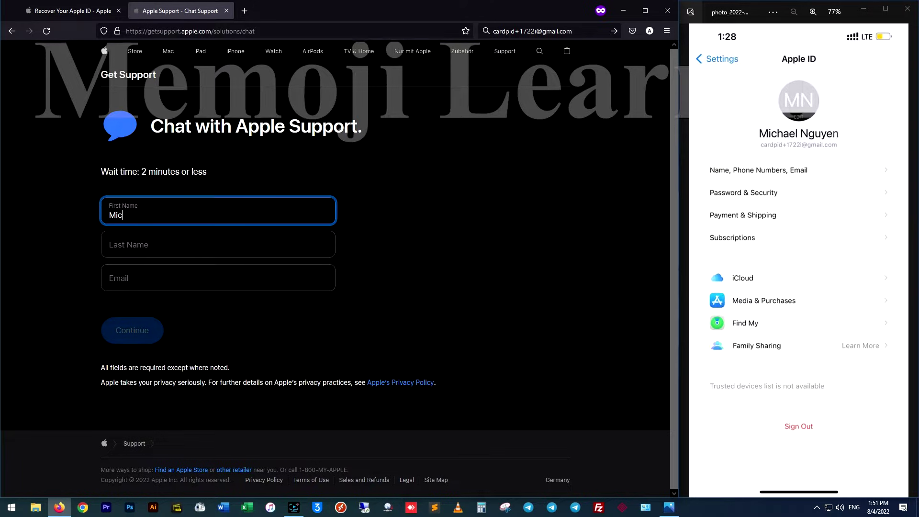
key(Tab)
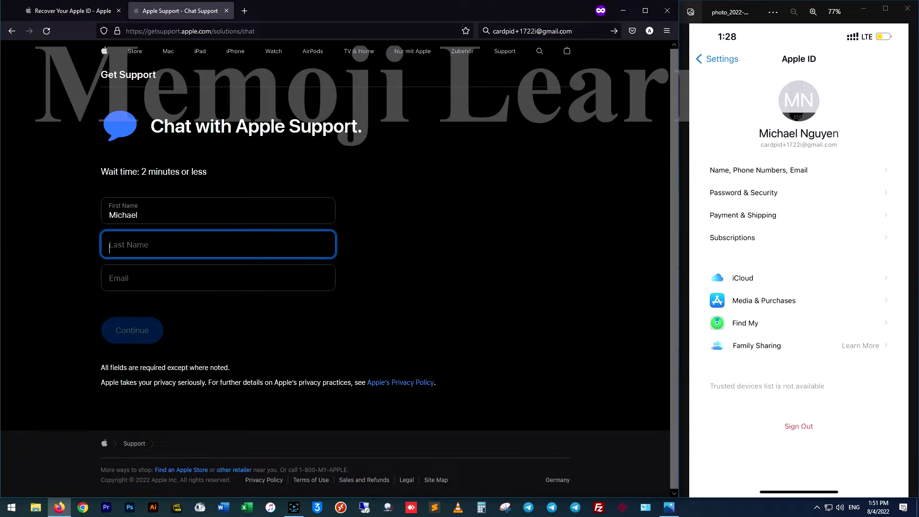
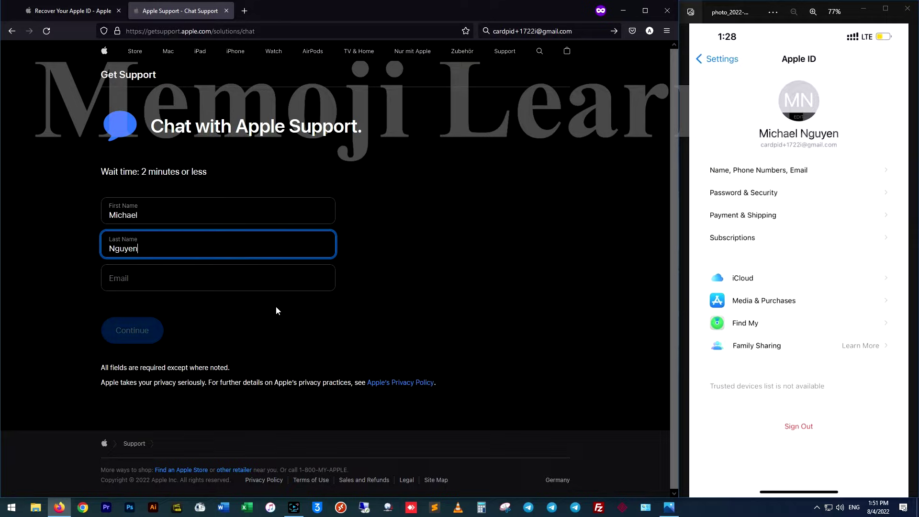
click(199, 289)
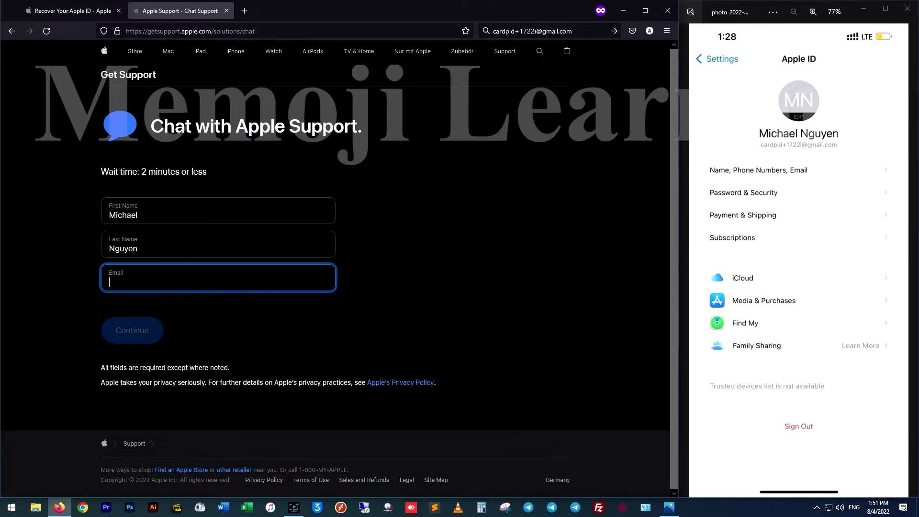
click(535, 31)
key(ctrl+c)
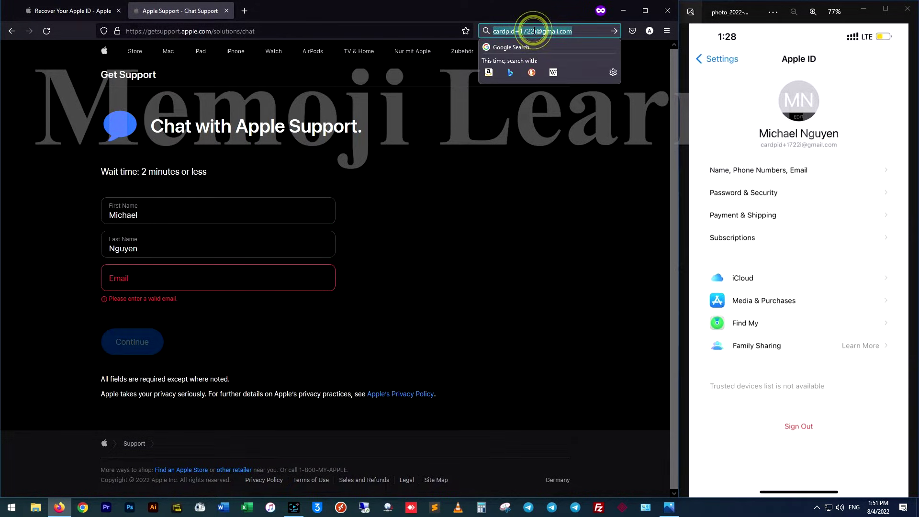
click(187, 281)
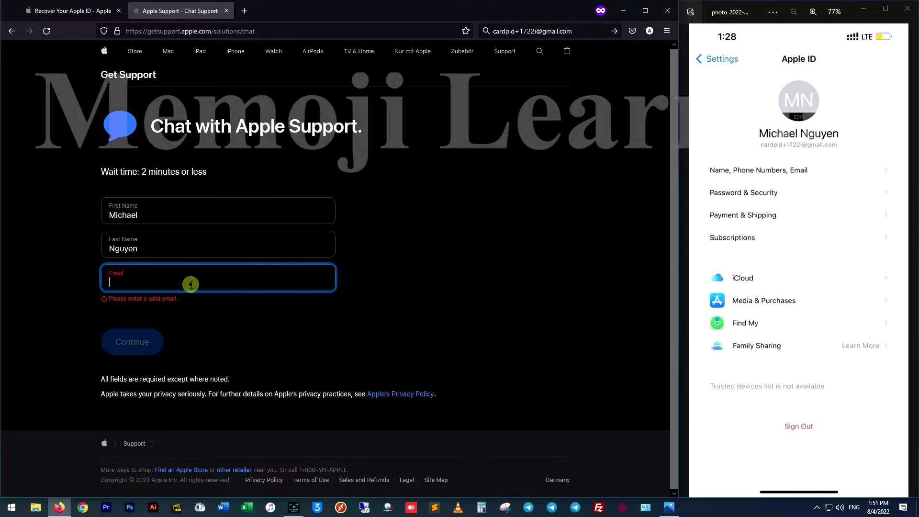
key(ctrl+v)
click(343, 355)
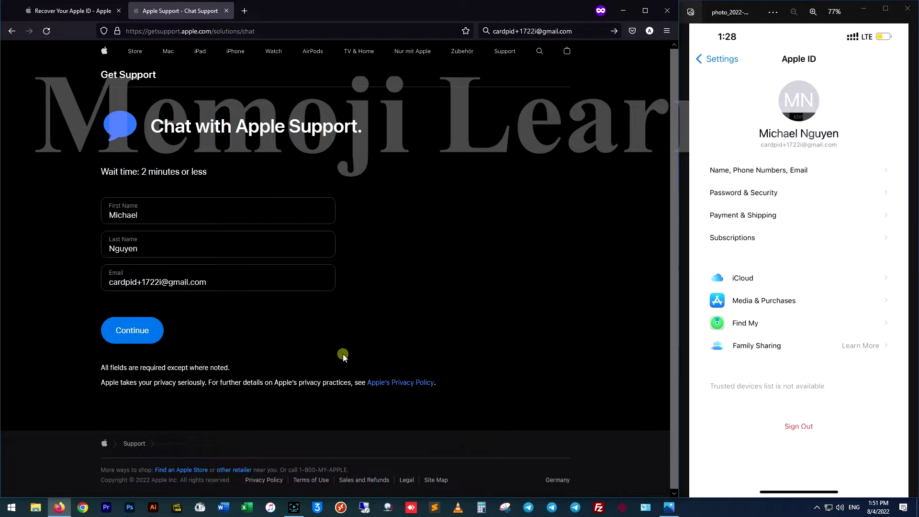
- Submit the chat form to connect with an Apple Support advisor
click(158, 340)
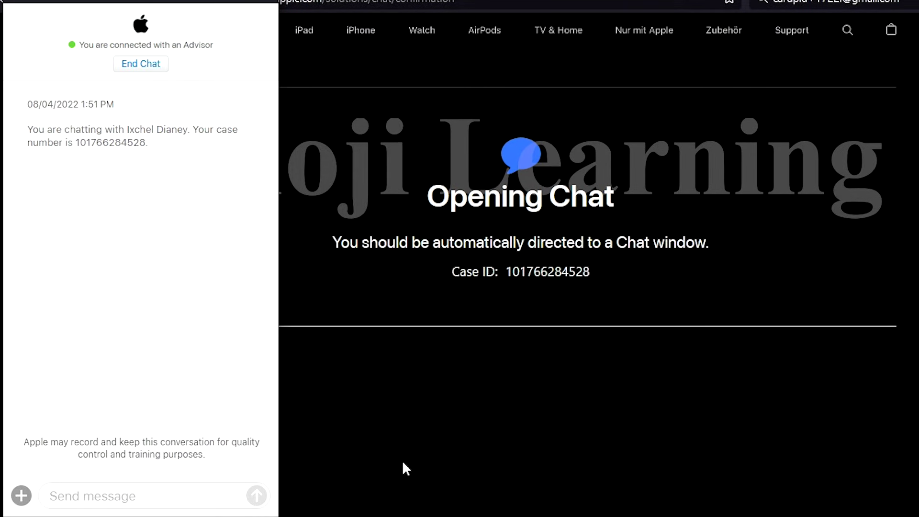
- Send 'hi, how are you today?' and 'i have a problem with my apple ID'
click(169, 506)
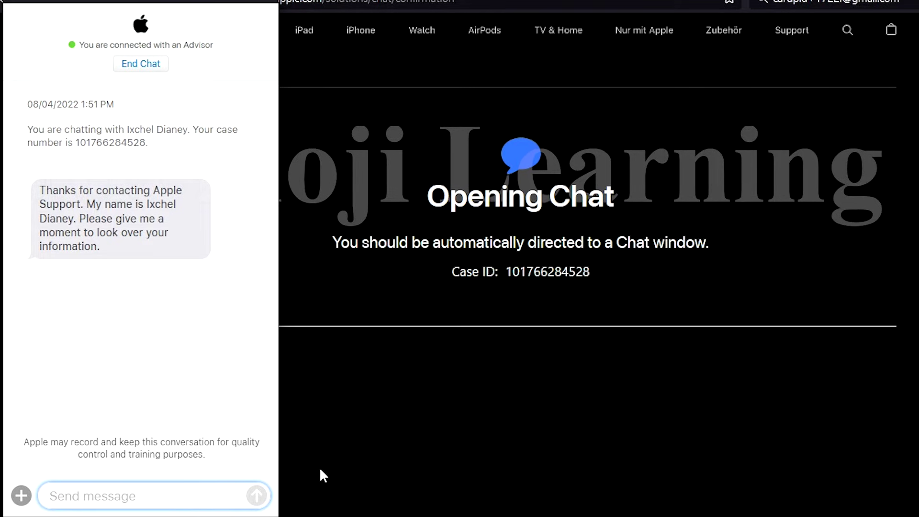
text(h)
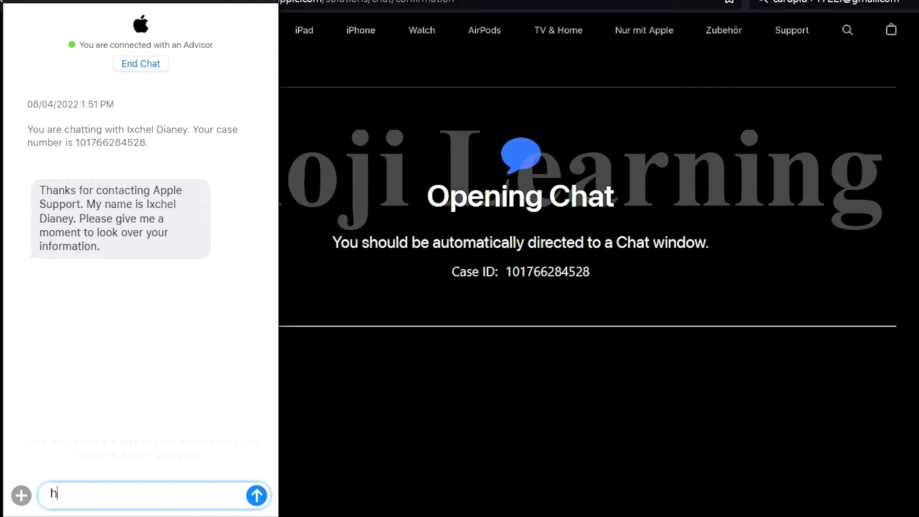
text(i, how ar)
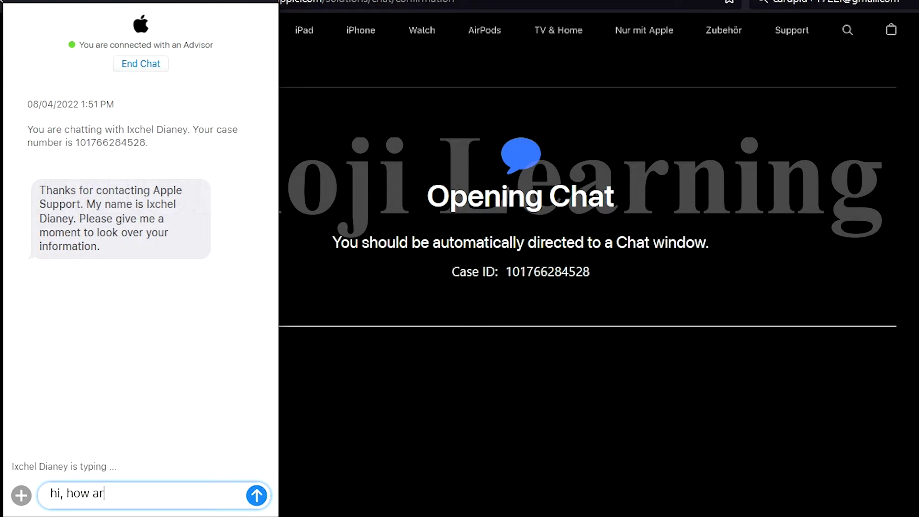
text(e you )
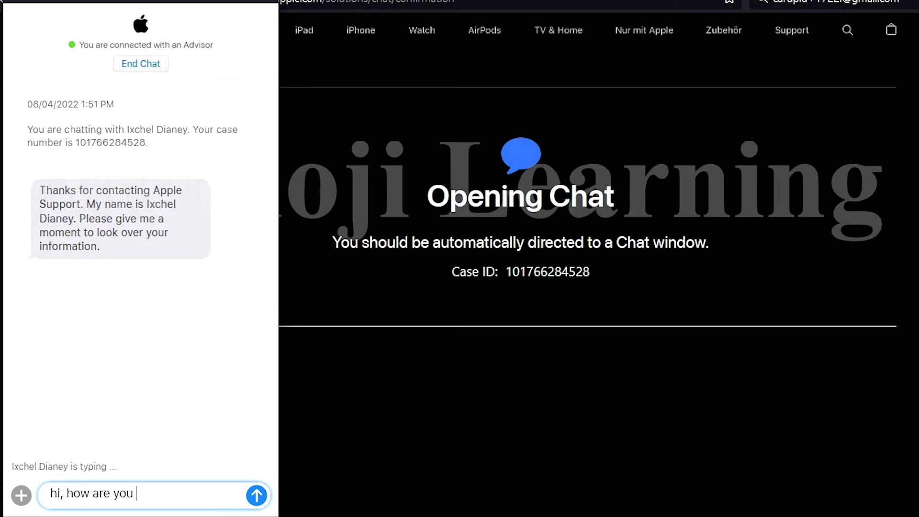
text(today)
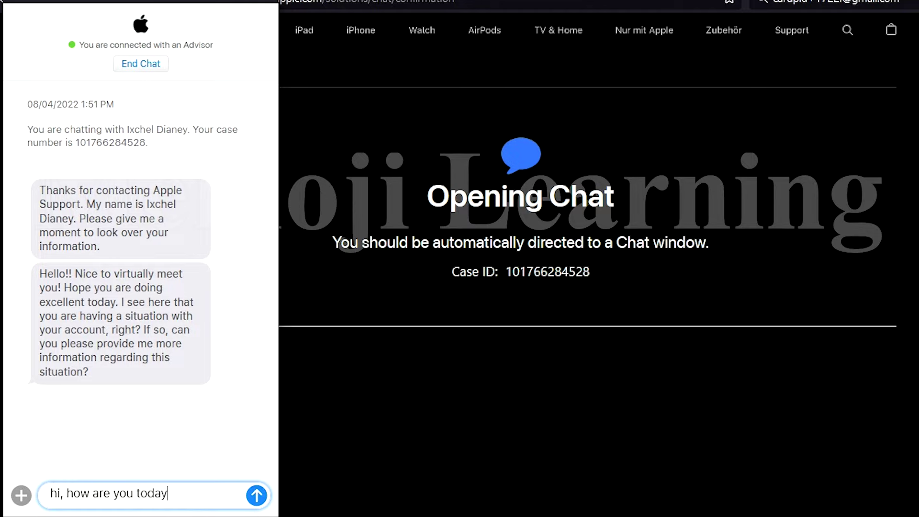
text(?)
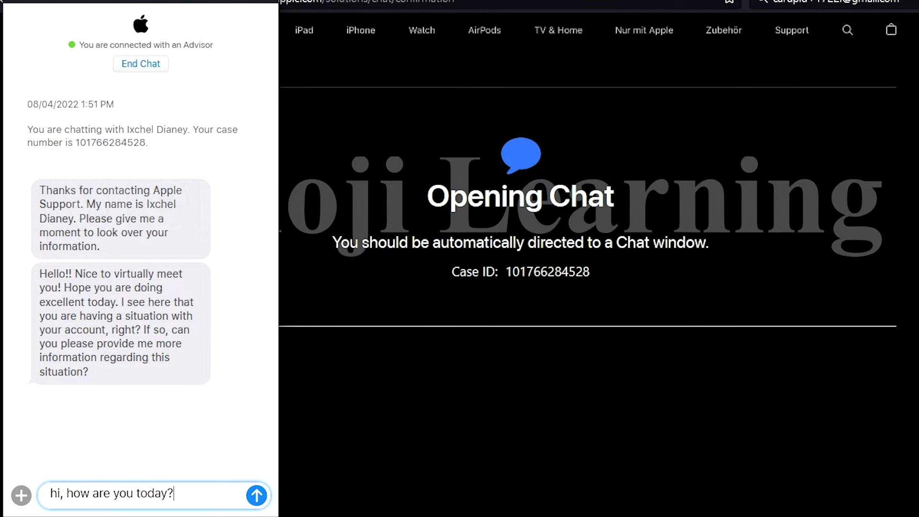
key(Return)
text(i have)
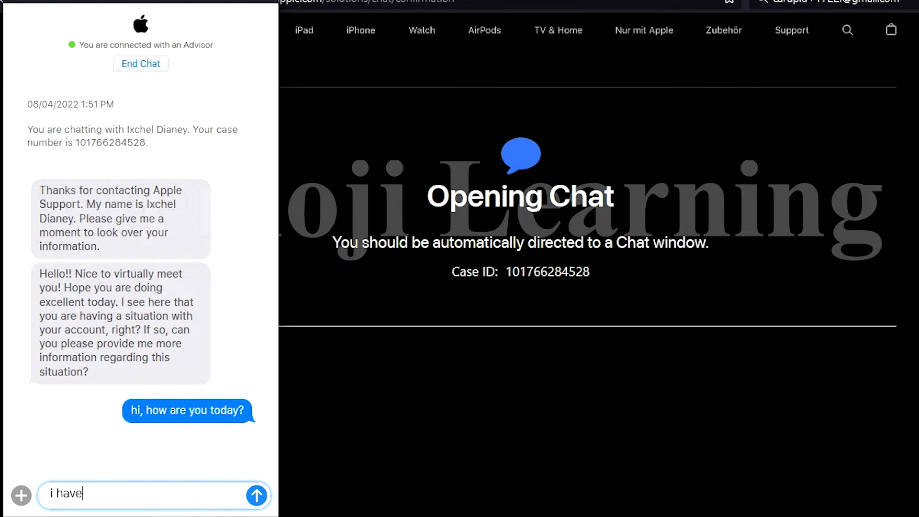
text( a prob)
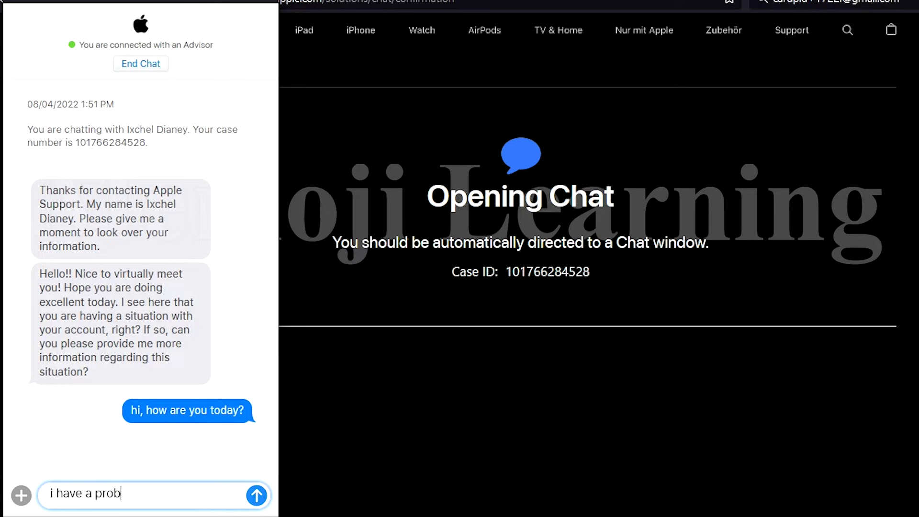
text(lem with)
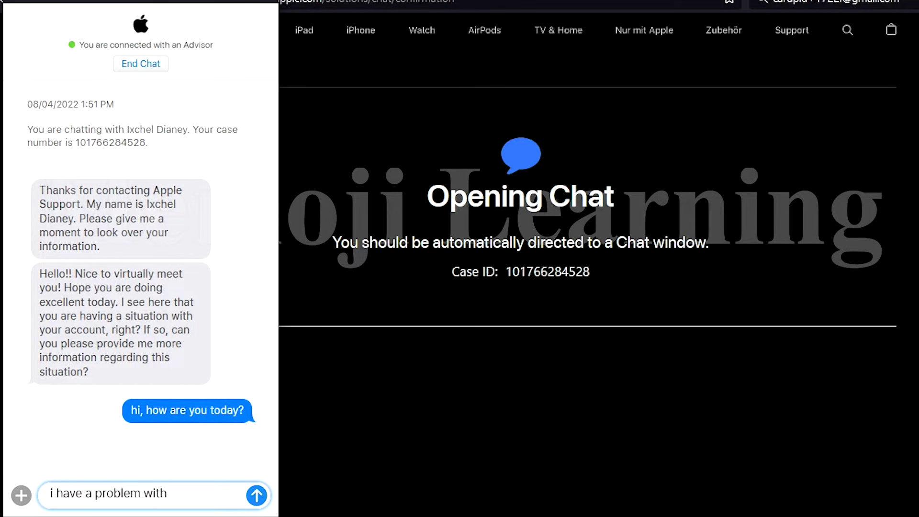
text( my apple)
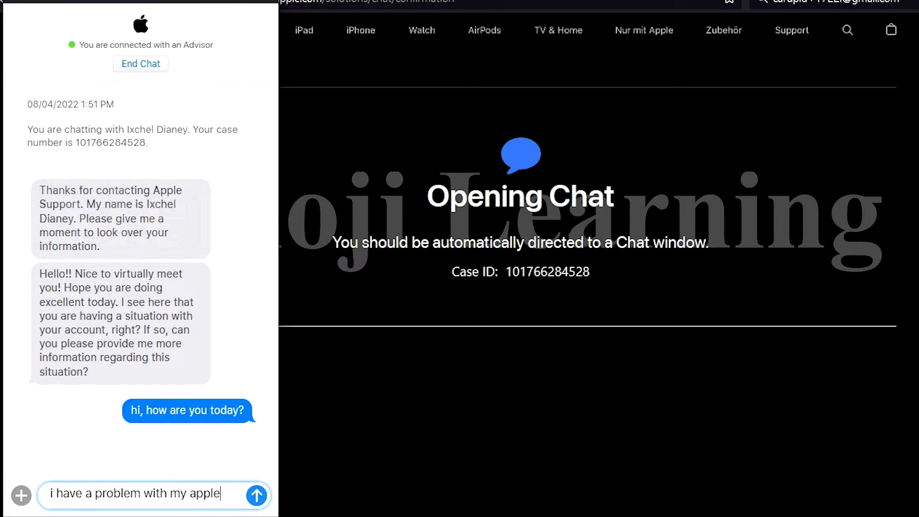
text( ID)
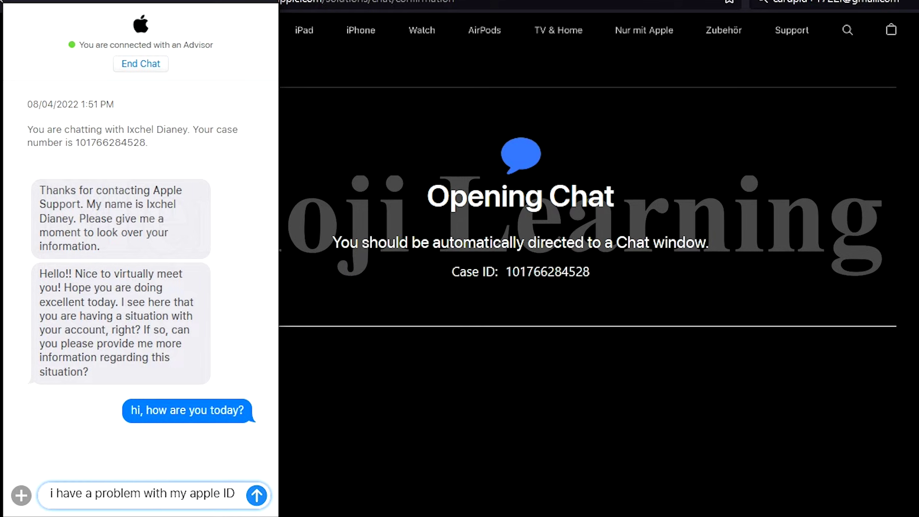
key(Return)
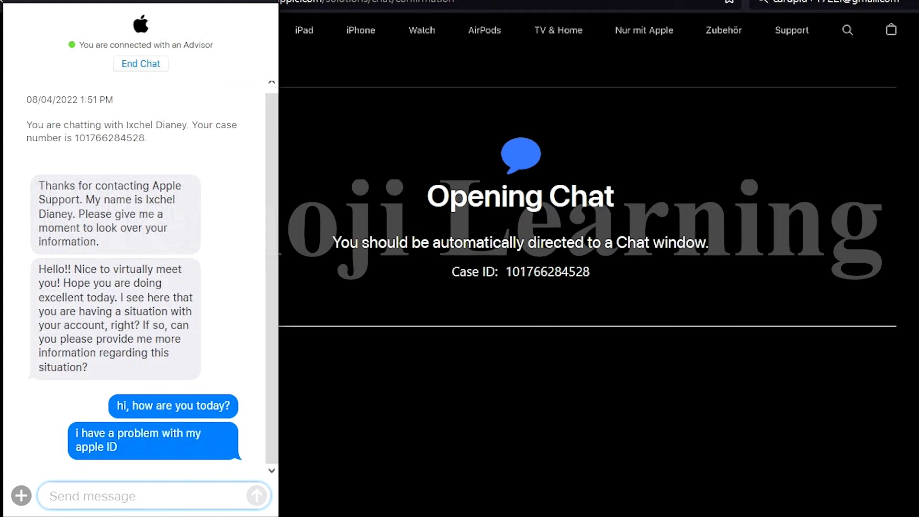
- Send 'its not active' followed by the account's e-mail address
text(its)
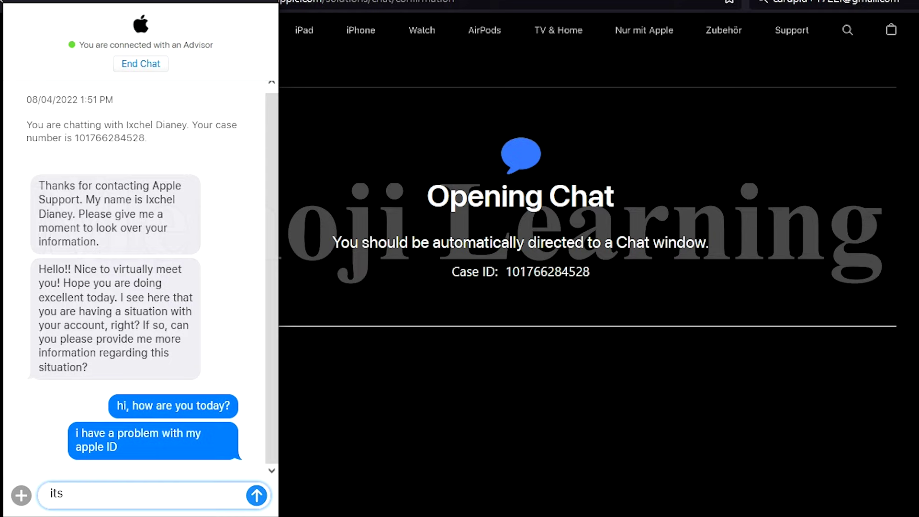
text( not ac)
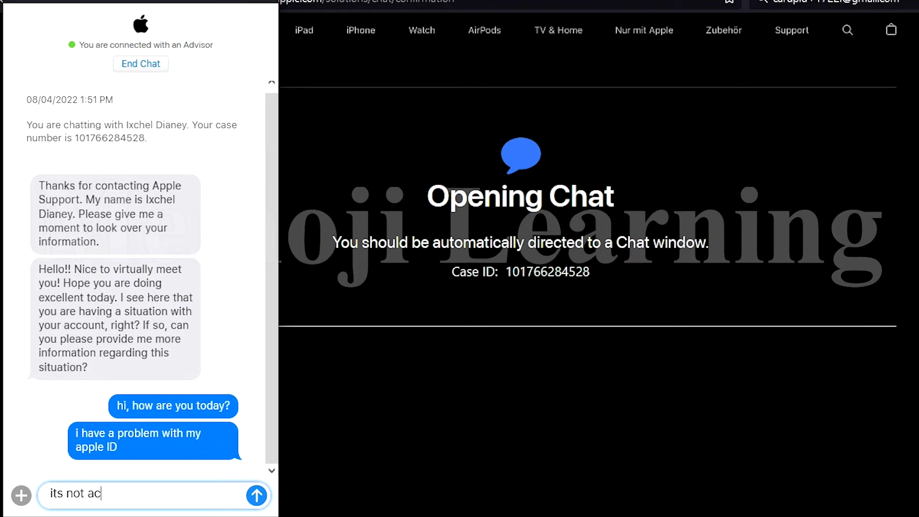
text(tive)
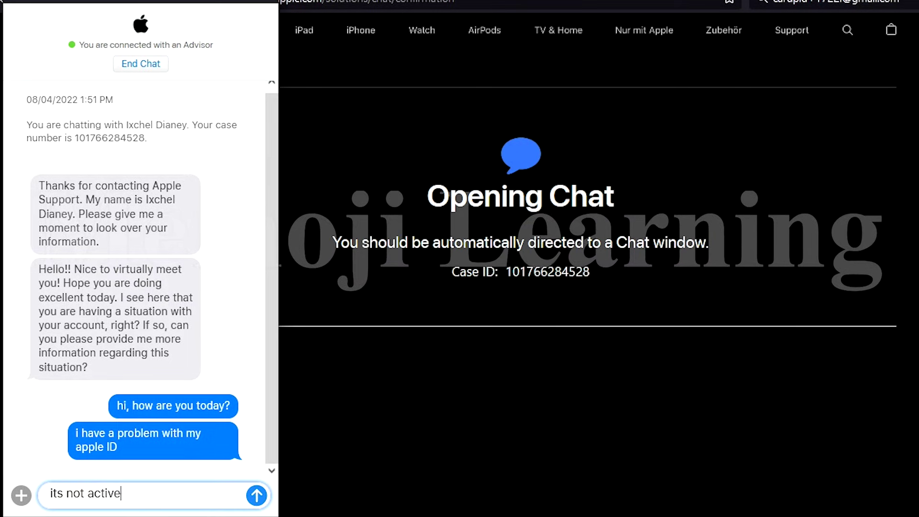
key(Return)
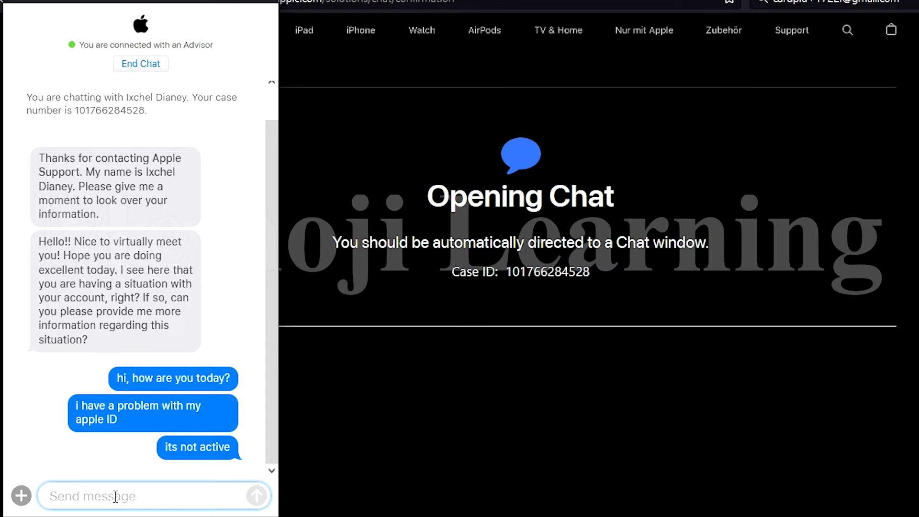
click(115, 495)
key(ctrl+v)
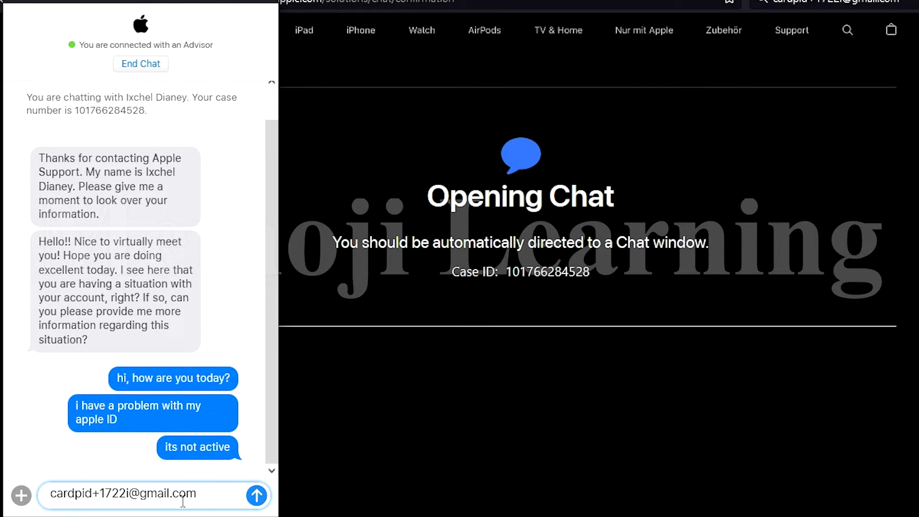
click(250, 496)
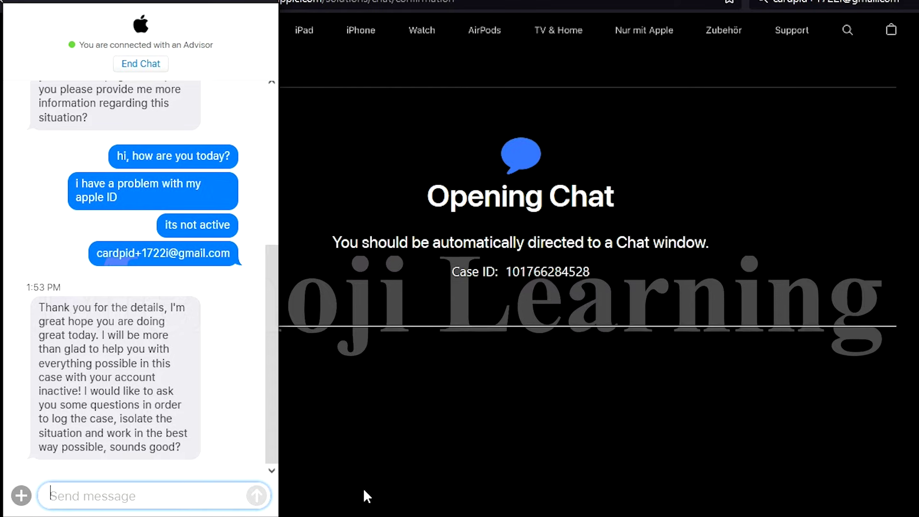
- Reply 'sure' to agree to the advisor's questions
text(sure)
key(Return)
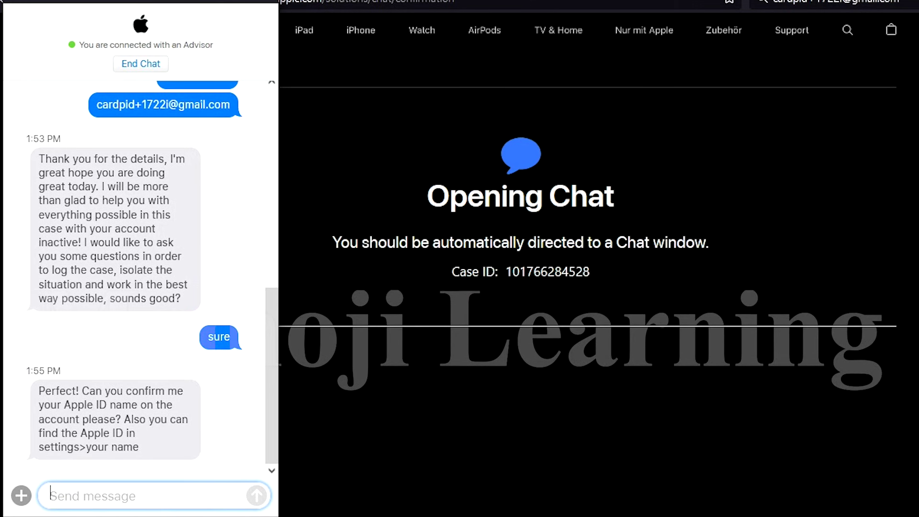
- Reply 'yes', send the account holder's name, then answer 'ok'
text(y)
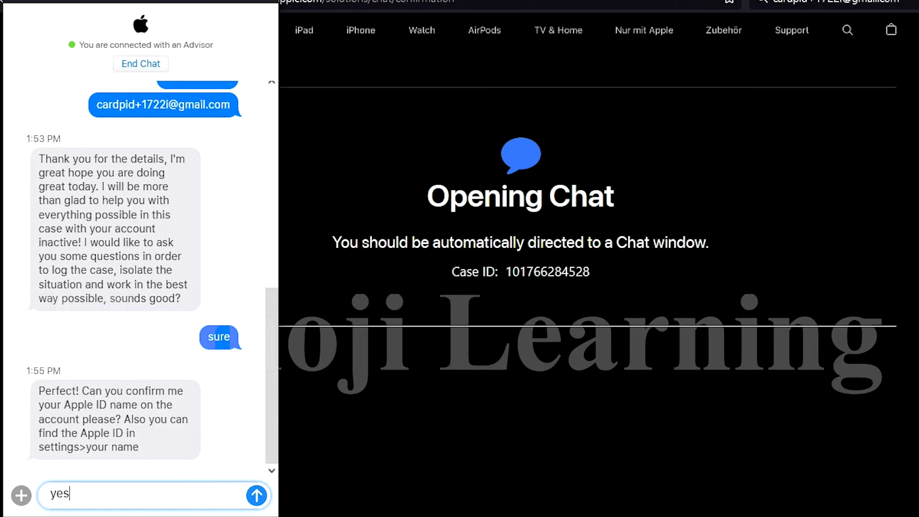
text(es)
key(Return)
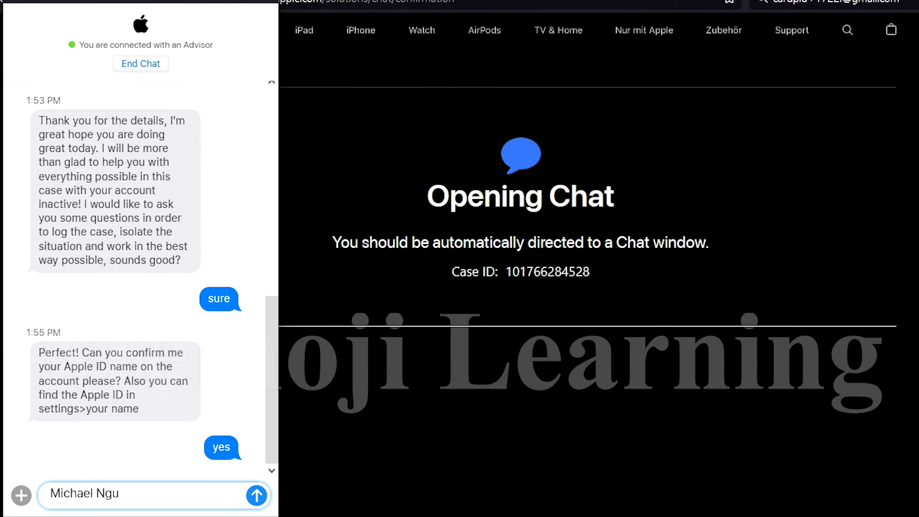
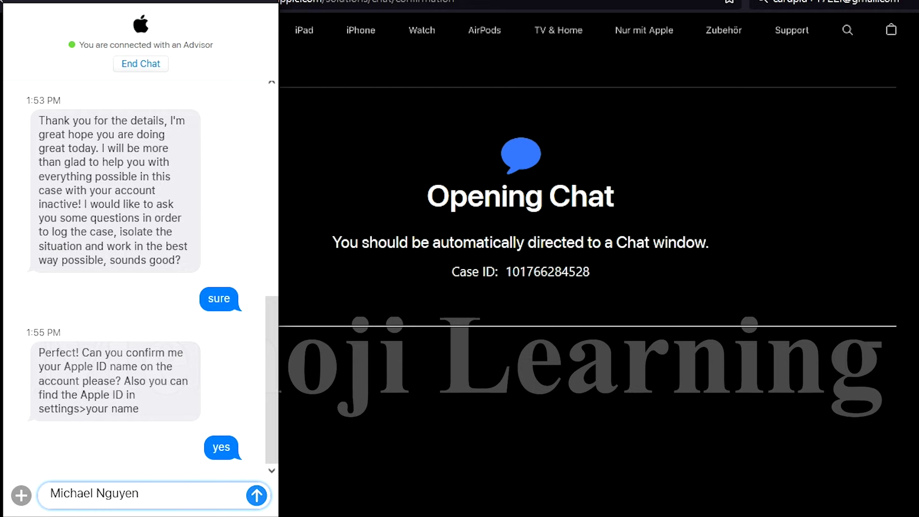
key(Return)
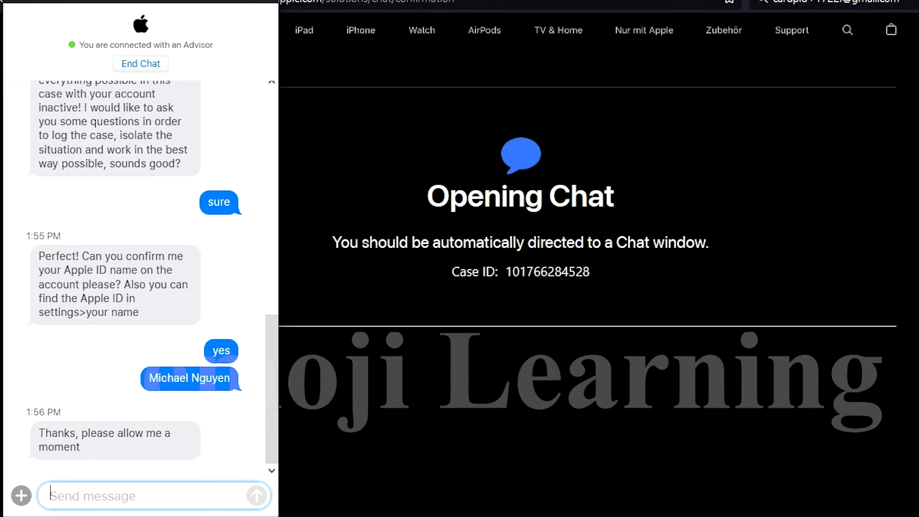
text(ok)
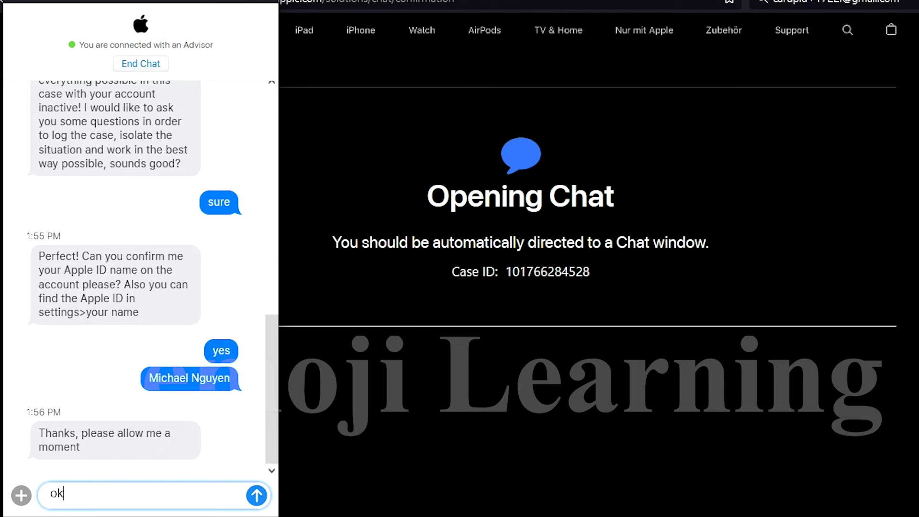
key(BackSpace)
key(BackSpace)
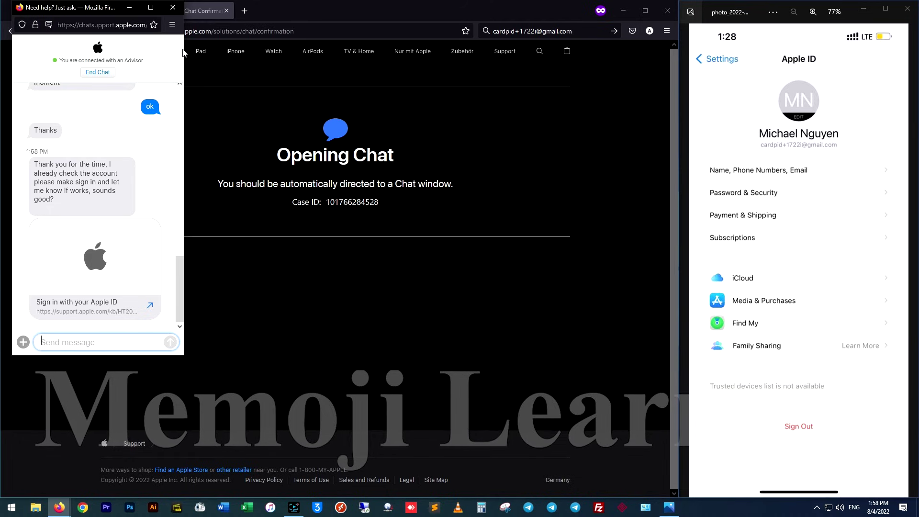
- On the iForgot tab, get a new captcha, enter it and resubmit to reach reset options
click(129, 7)
click(65, 10)
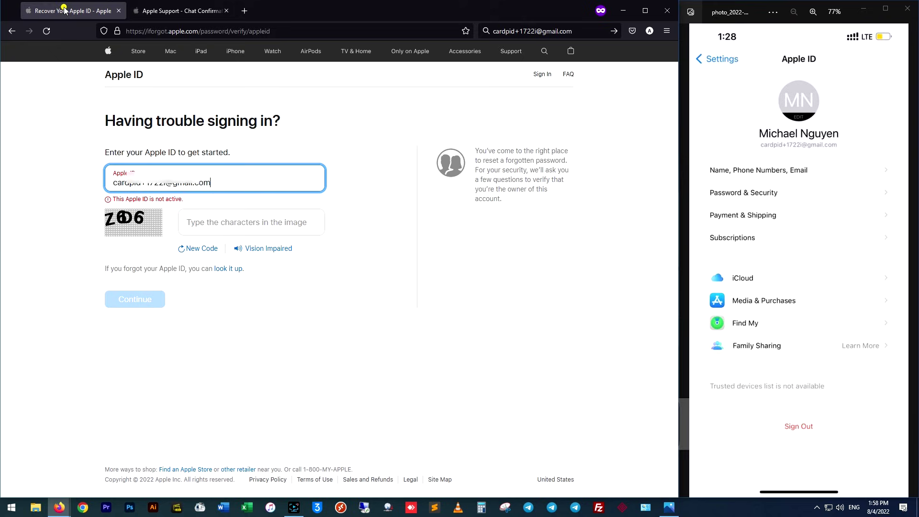
click(231, 233)
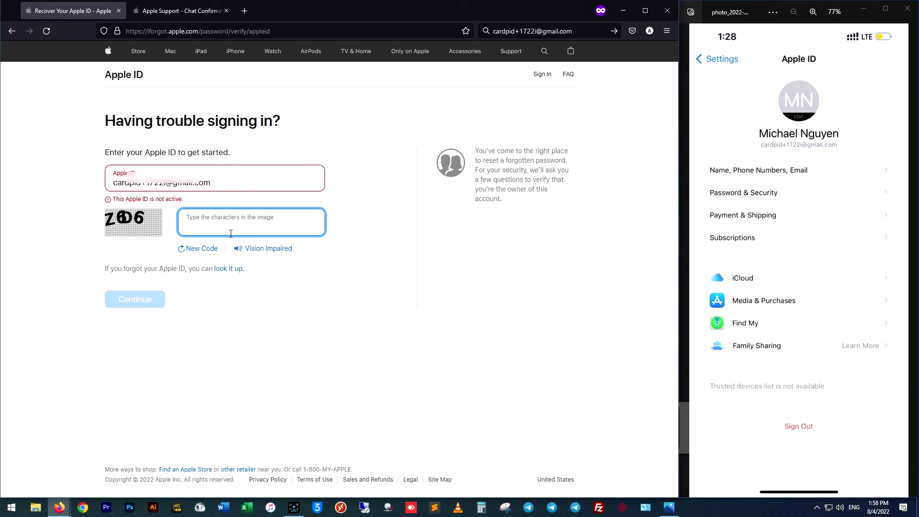
click(189, 249)
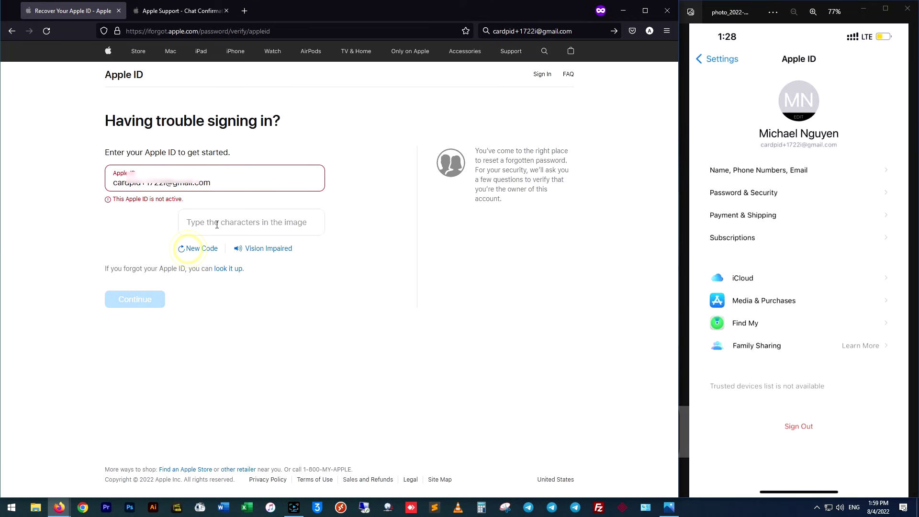
click(213, 250)
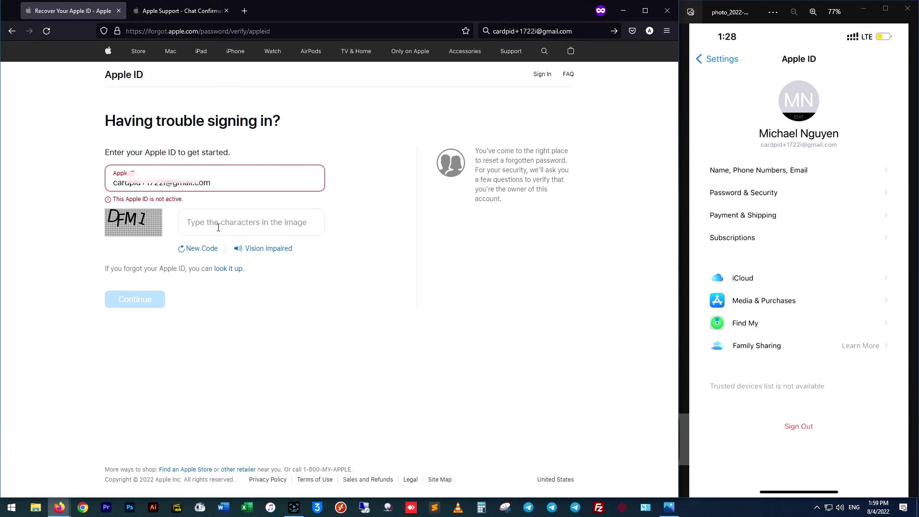
click(219, 227)
text(dfm1)
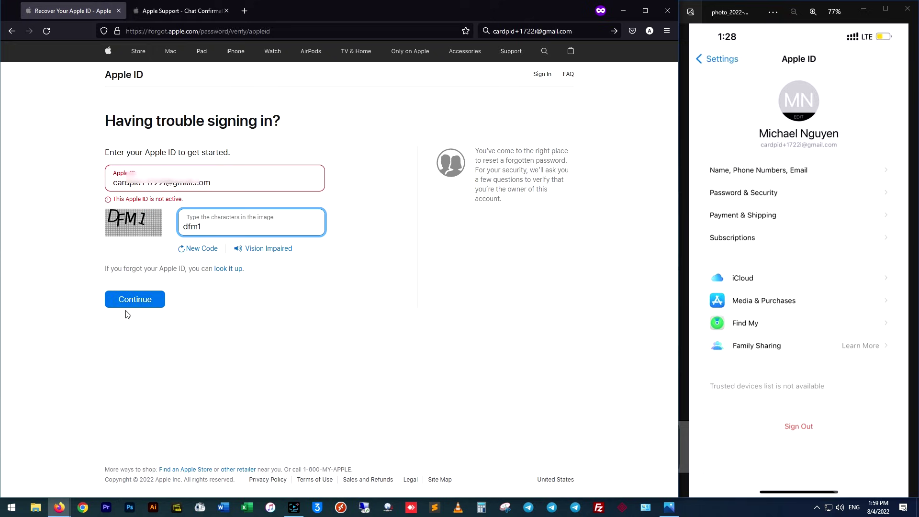
click(133, 298)
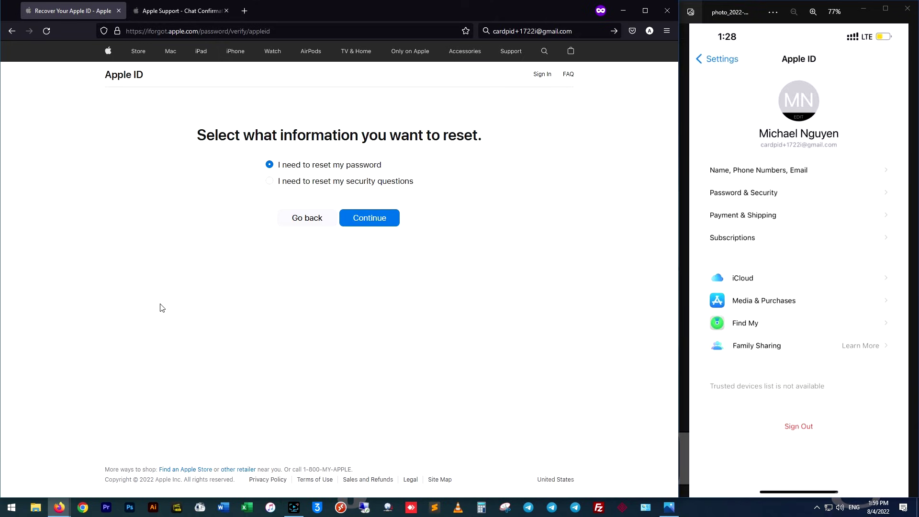
click(309, 220)
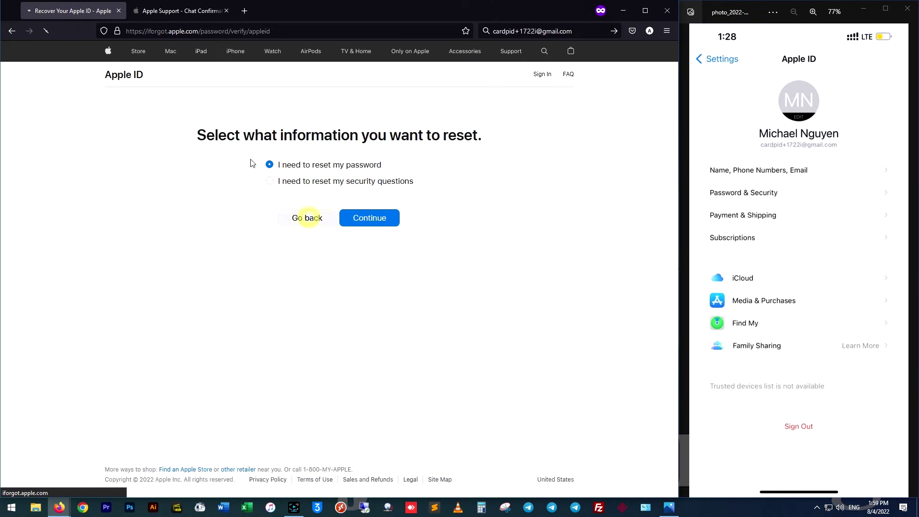
- Bring the advisor chat back up and send 'thanks its fixed'
click(177, 12)
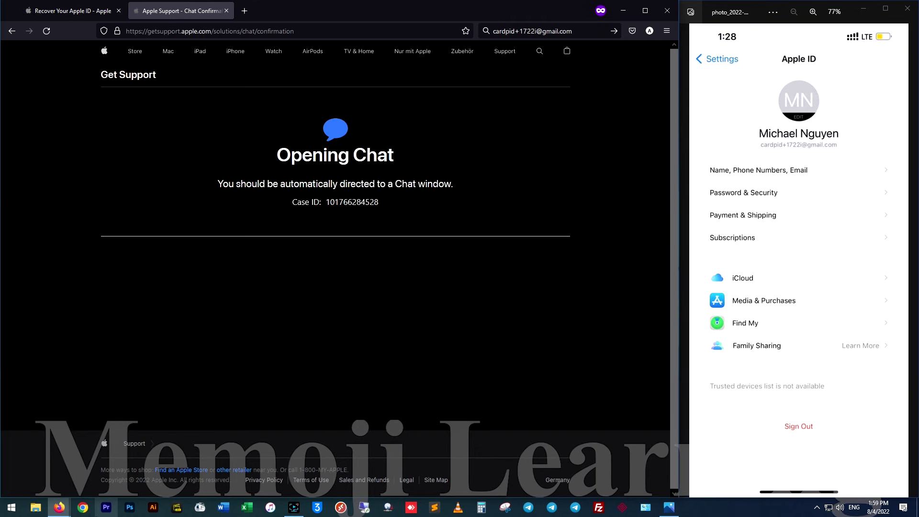
mouse_move(58, 508)
click(103, 437)
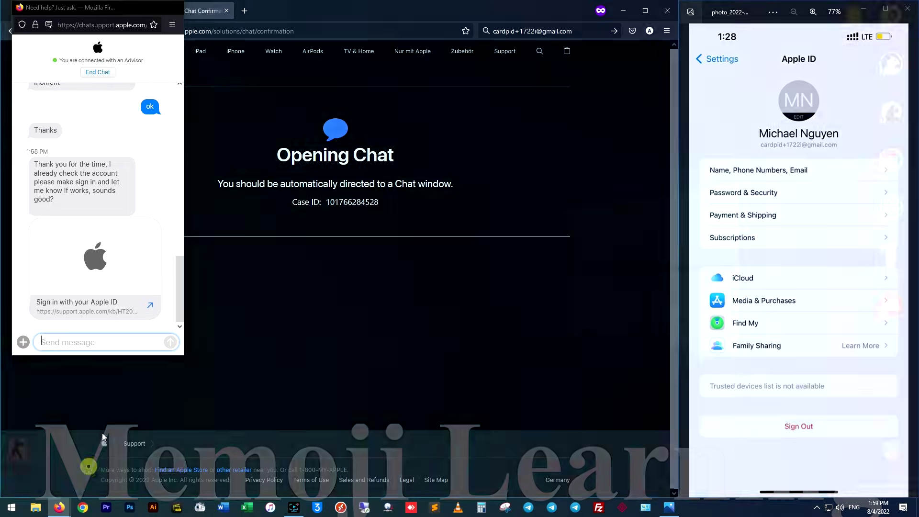
text(than)
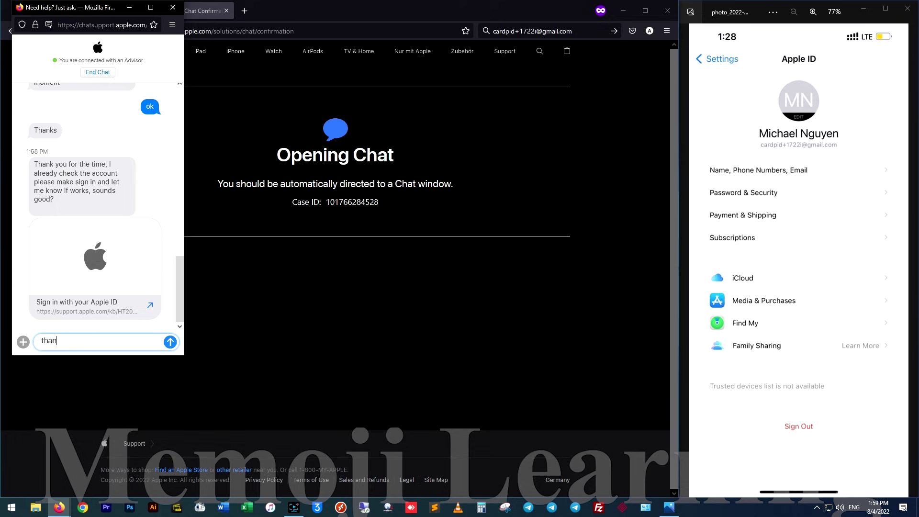
text(ks its)
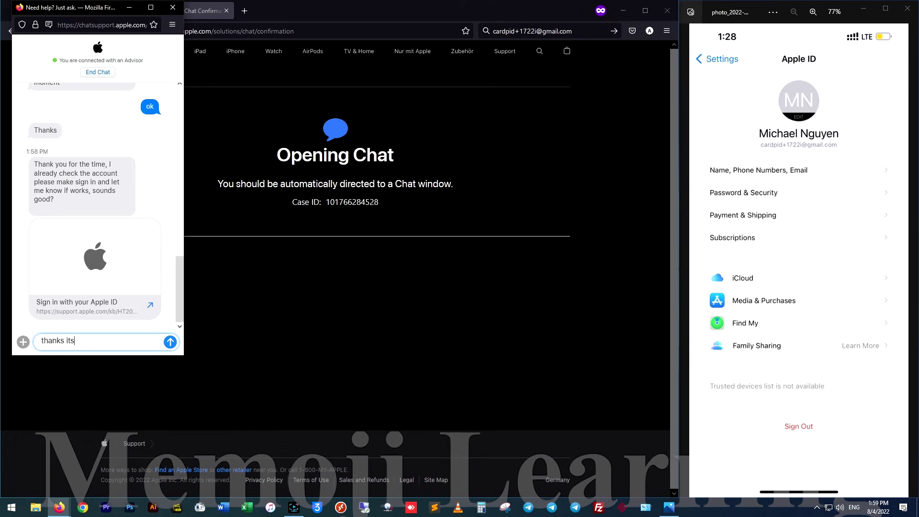
text( fixed)
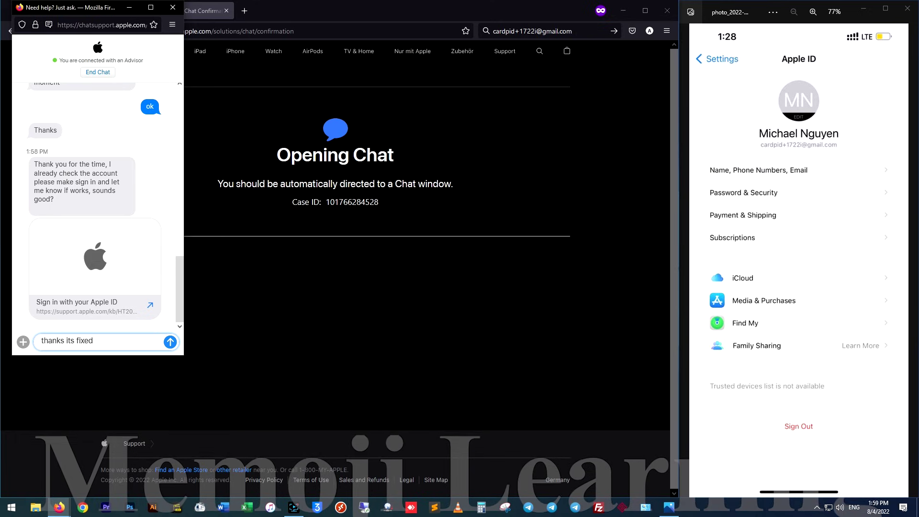
key(Return)
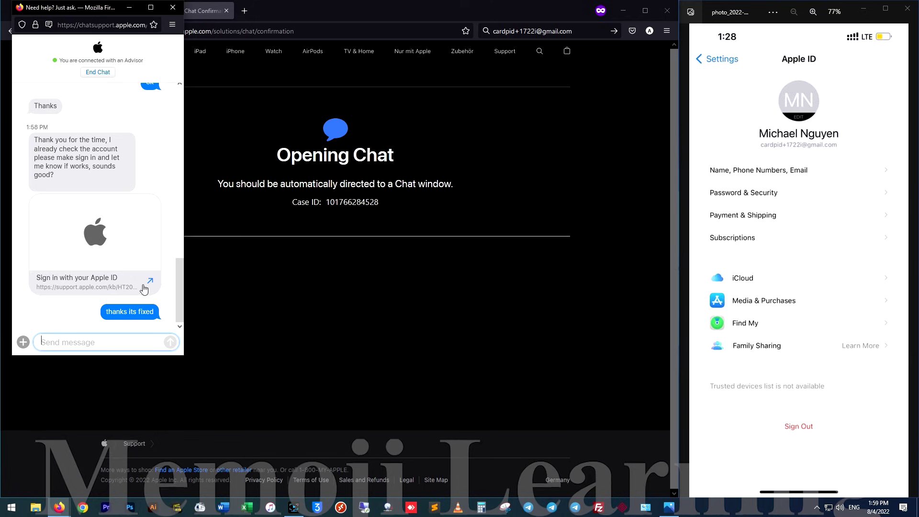